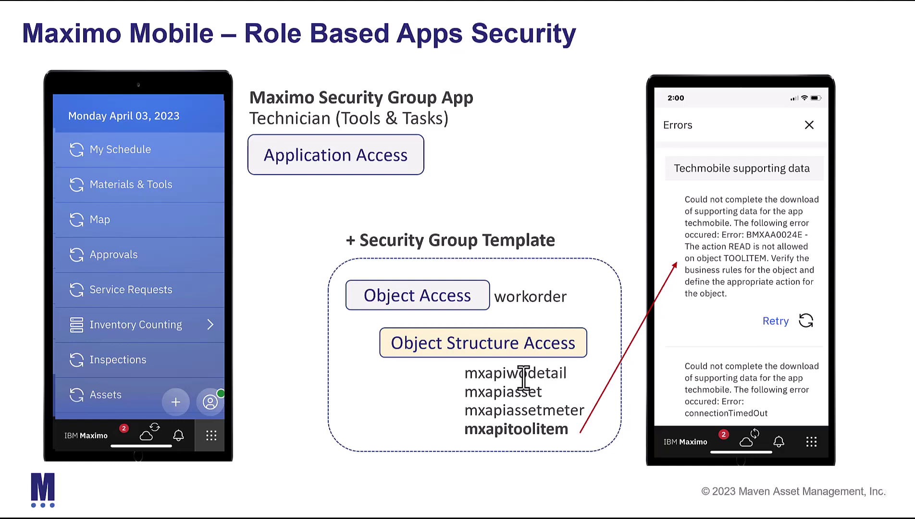
- Return to Maximo and filter the Security Groups list by group name 'demo'
{"action": "key", "text": "alt+Tab"}
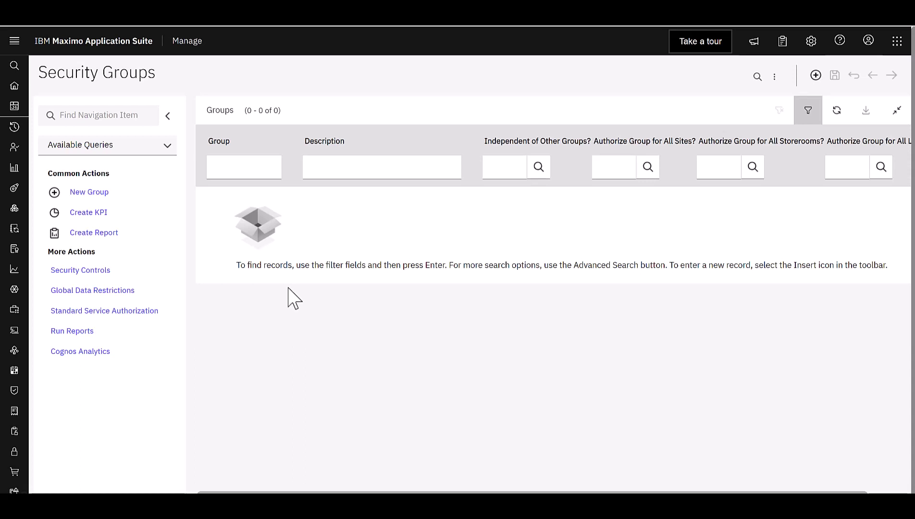
{"action": "left_click", "coordinate": [234, 167]}
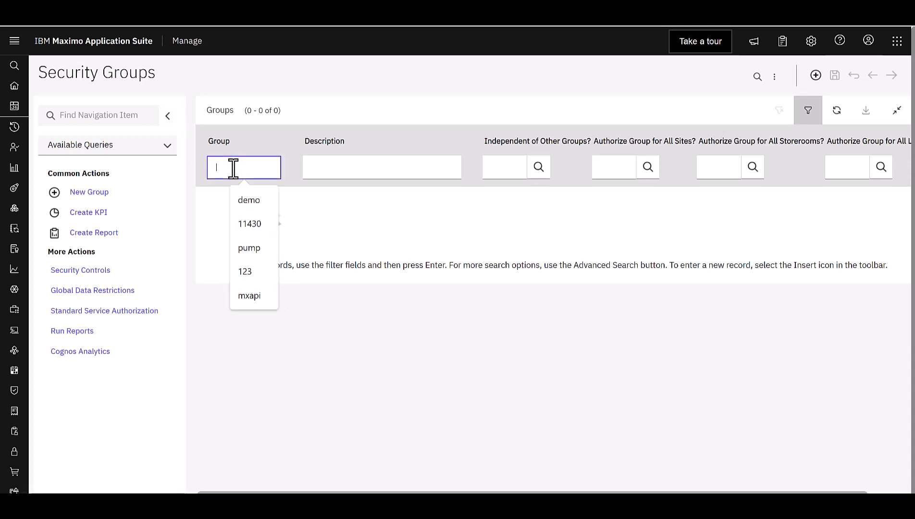
{"action": "type", "text": "demo"}
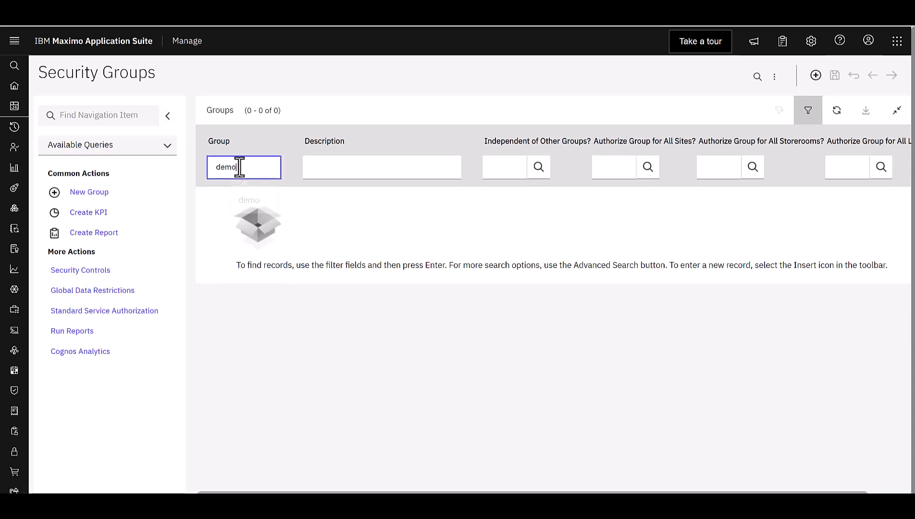
{"action": "key", "text": "Return"}
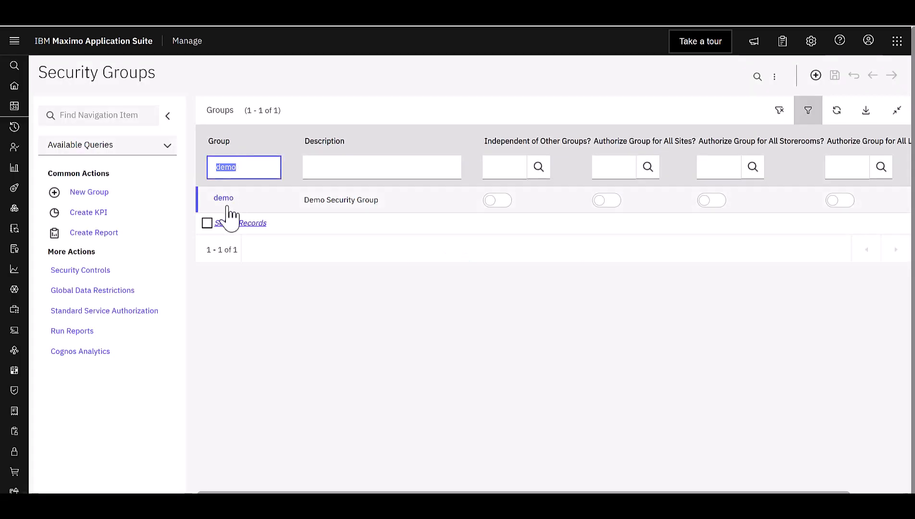
- Open the demo group with a wider form and show its 189 authorized applications
{"action": "left_click", "coordinate": [226, 200]}
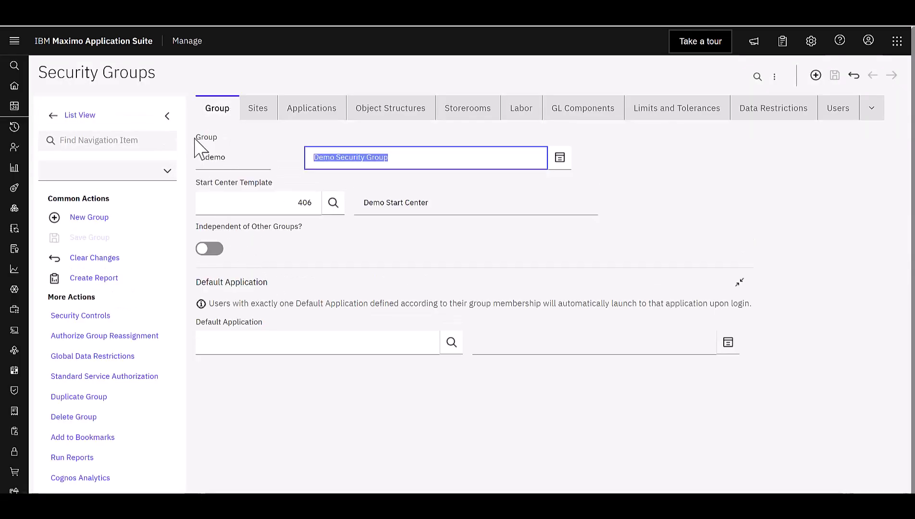
{"action": "left_click", "coordinate": [168, 118]}
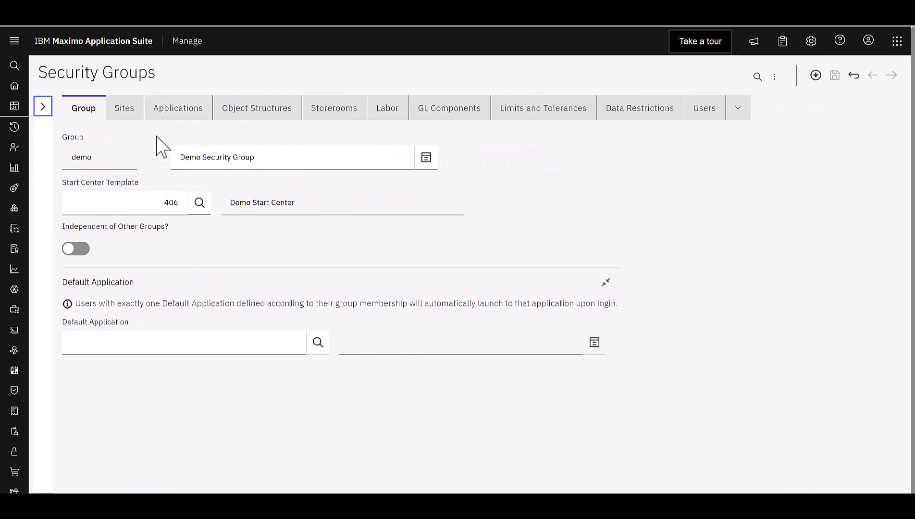
{"action": "left_click", "coordinate": [171, 117]}
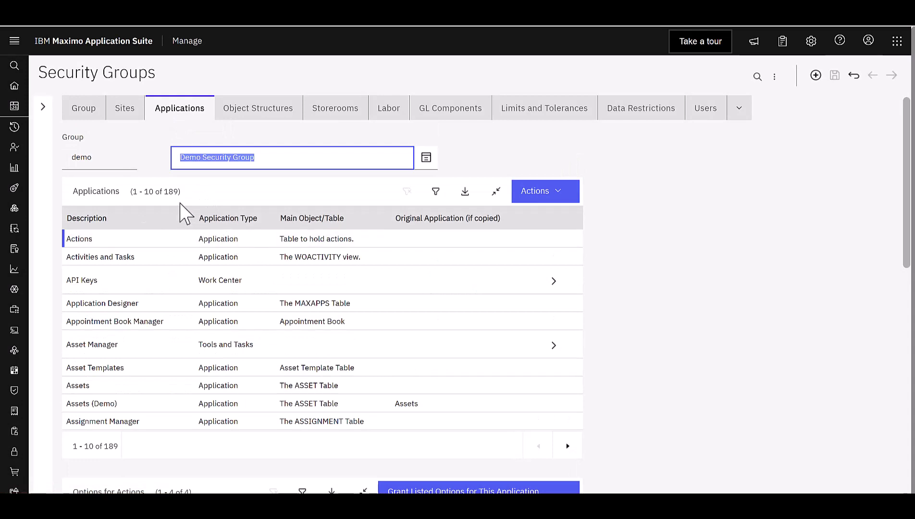
- Filter the demo group's applications by application type 'tool'
{"action": "left_click", "coordinate": [436, 191]}
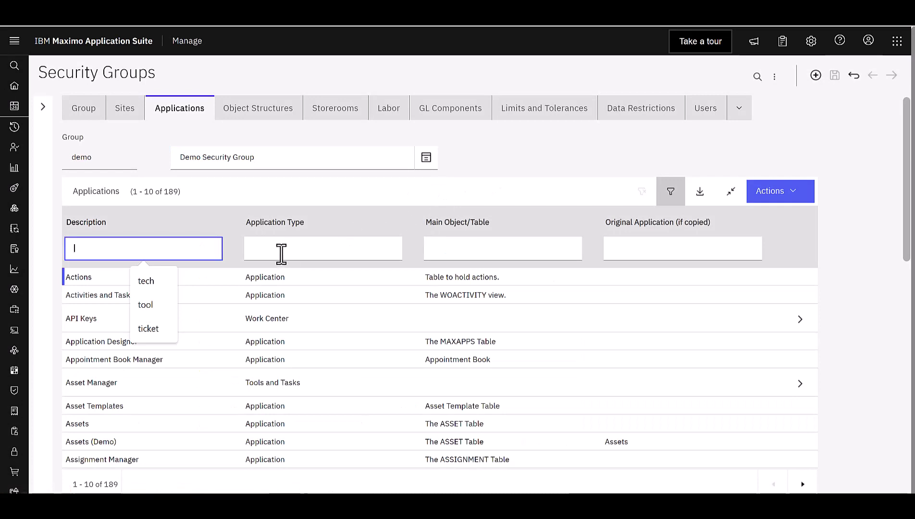
{"action": "left_click", "coordinate": [321, 260]}
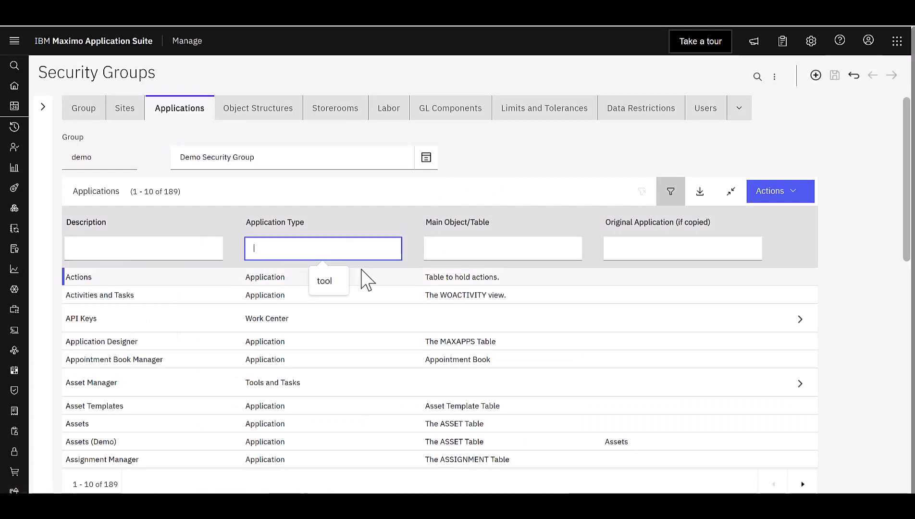
{"action": "type", "text": "tool"}
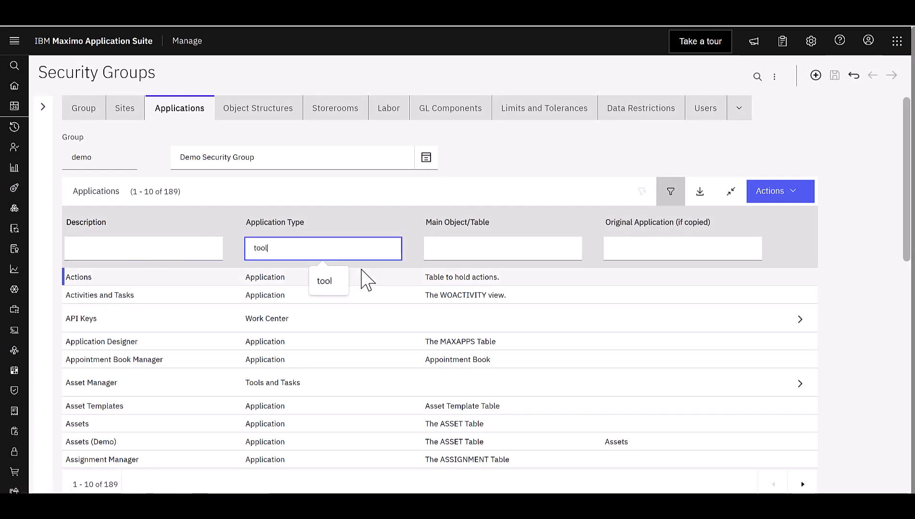
{"action": "key", "text": "Return"}
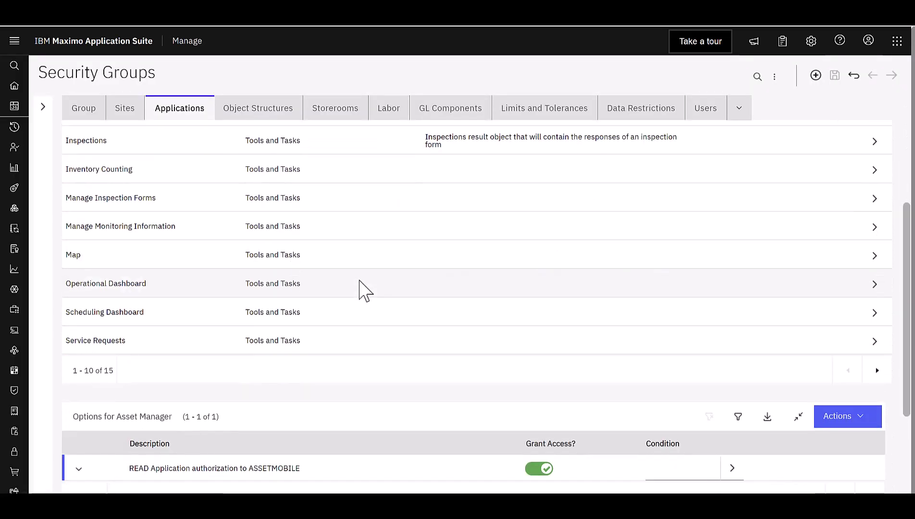
- Review the 15 Tools and Tasks apps, noting Asset Manager's READ and MOBILE options
{"action": "scroll", "coordinate": [364, 291], "scroll_direction": "up", "scroll_amount": 2}
{"action": "scroll", "coordinate": [364, 290], "scroll_direction": "down", "scroll_amount": 3}
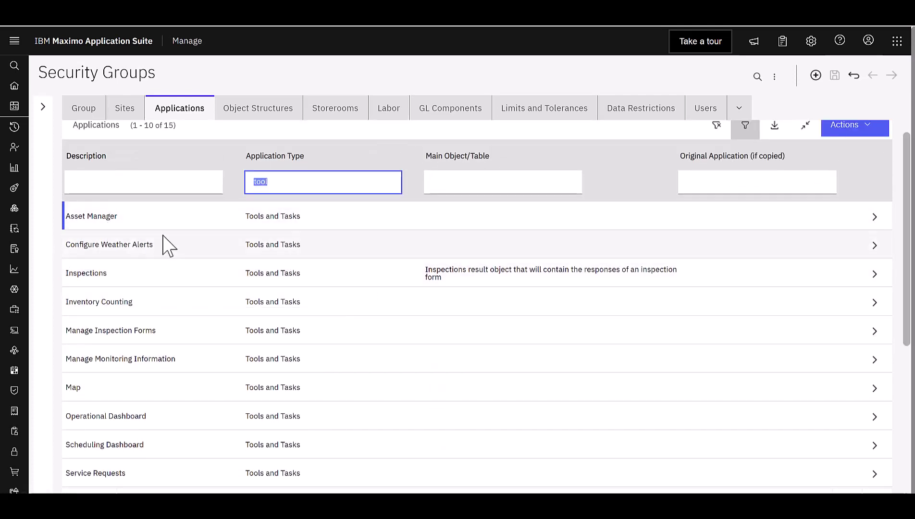
{"action": "scroll", "coordinate": [167, 245], "scroll_direction": "down", "scroll_amount": 5}
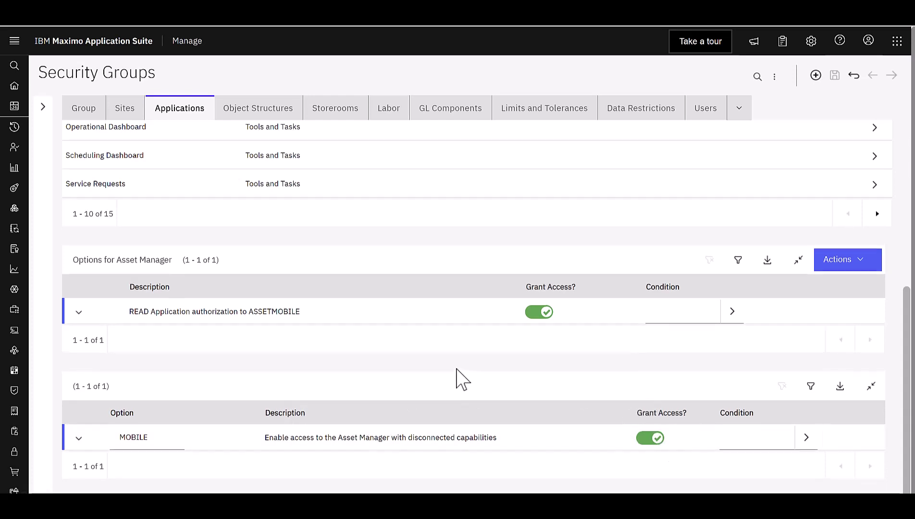
{"action": "scroll", "coordinate": [460, 379], "scroll_direction": "up", "scroll_amount": 3}
{"action": "scroll", "coordinate": [456, 369], "scroll_direction": "up", "scroll_amount": 2}
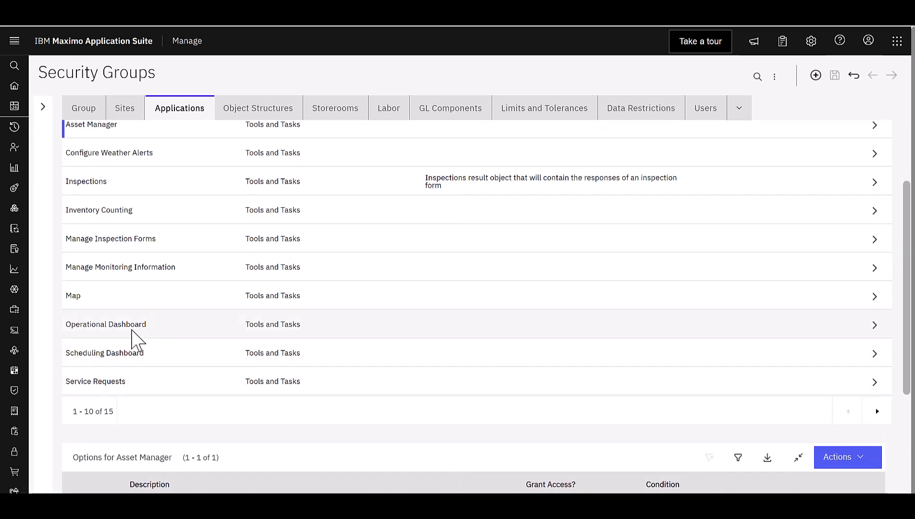
- Inspect the options granted for Operational Dashboard
{"action": "left_click", "coordinate": [115, 324]}
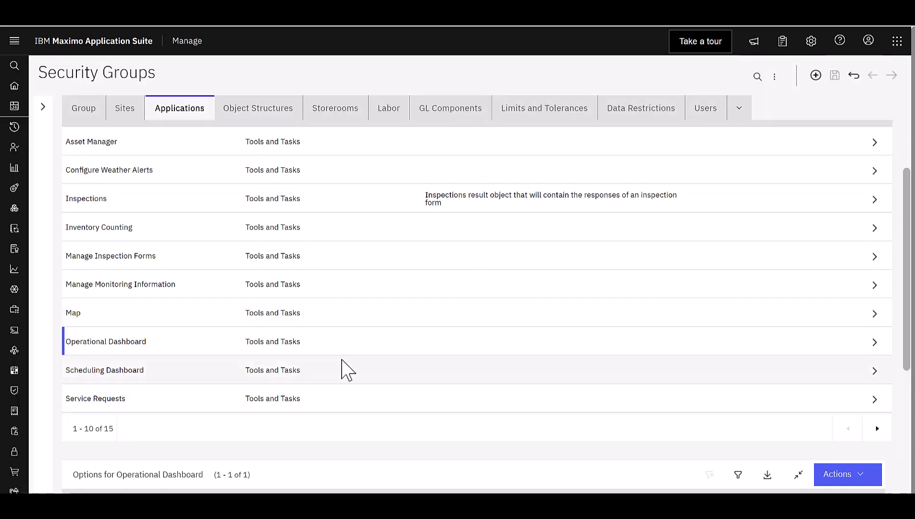
{"action": "scroll", "coordinate": [380, 363], "scroll_direction": "down", "scroll_amount": 7}
{"action": "scroll", "coordinate": [387, 330], "scroll_direction": "down", "scroll_amount": 1}
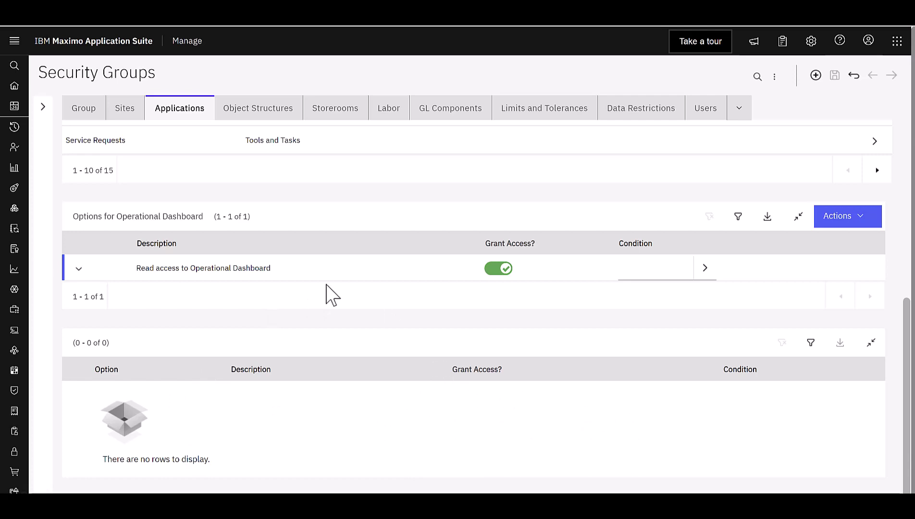
{"action": "scroll", "coordinate": [332, 294], "scroll_direction": "up", "scroll_amount": 5}
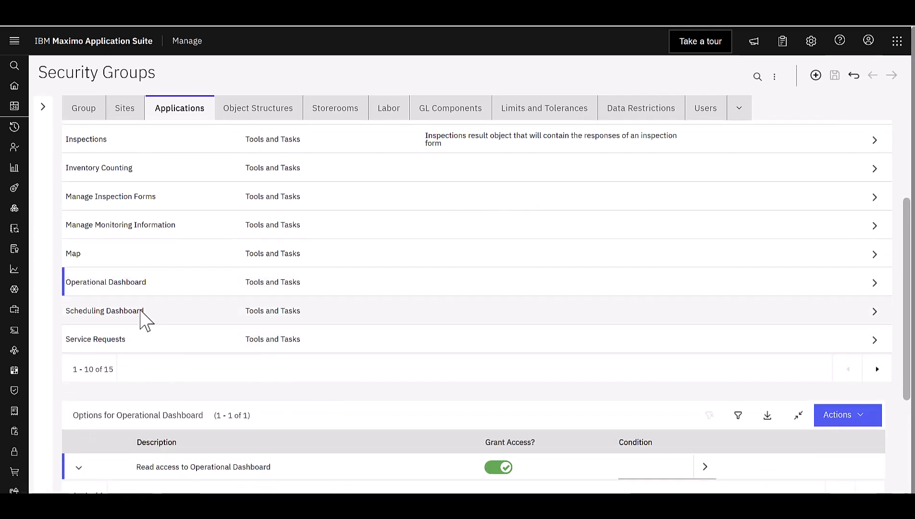
- Select Scheduling Dashboard and check that its read access is granted
{"action": "left_click", "coordinate": [220, 315]}
{"action": "scroll", "coordinate": [224, 329], "scroll_direction": "down", "scroll_amount": 5}
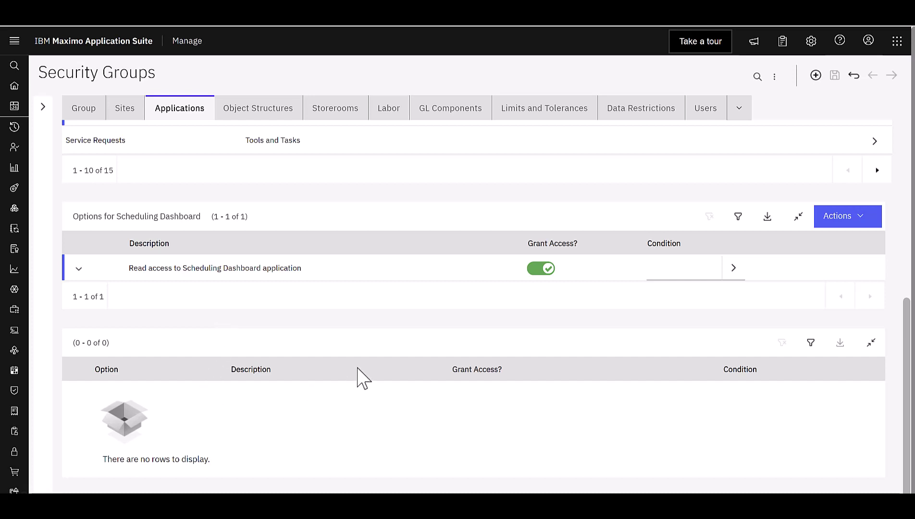
{"action": "scroll", "coordinate": [378, 356], "scroll_direction": "up", "scroll_amount": 7}
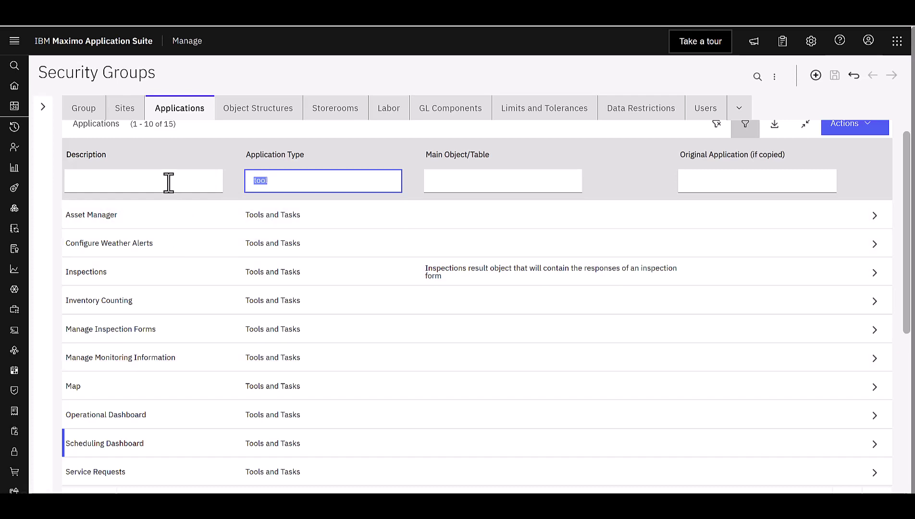
- Filter the applications by description 'tech' to find Technician
{"action": "left_click", "coordinate": [183, 180]}
{"action": "type", "text": "tech"}
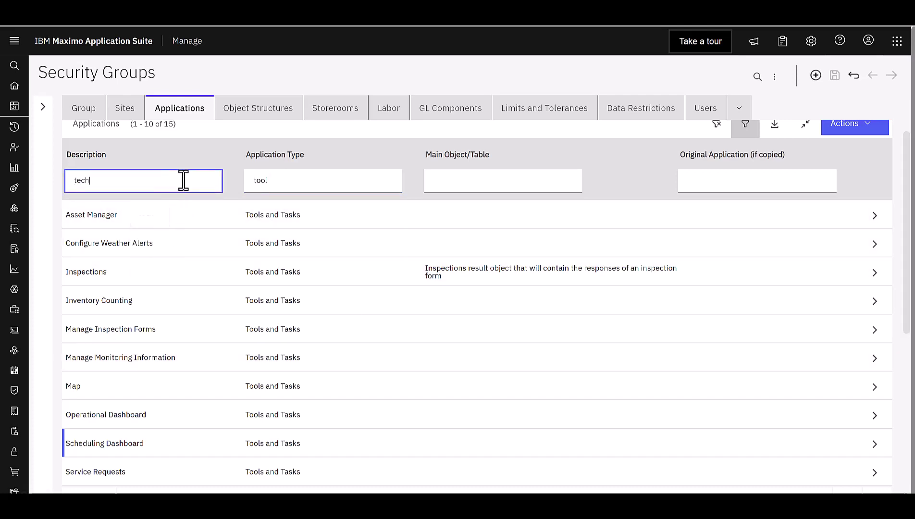
{"action": "key", "text": "Return"}
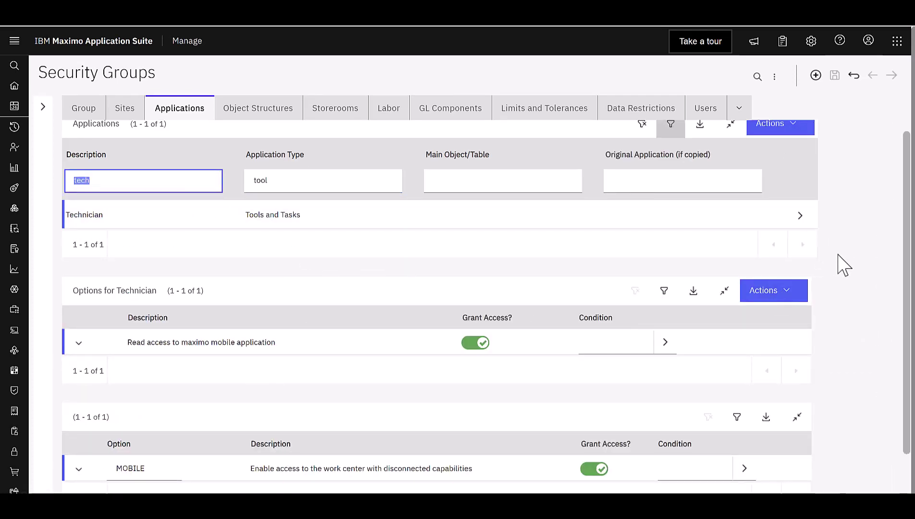
- Review Technician's options and list the actions available for them
{"action": "scroll", "coordinate": [606, 337], "scroll_direction": "down", "scroll_amount": 1}
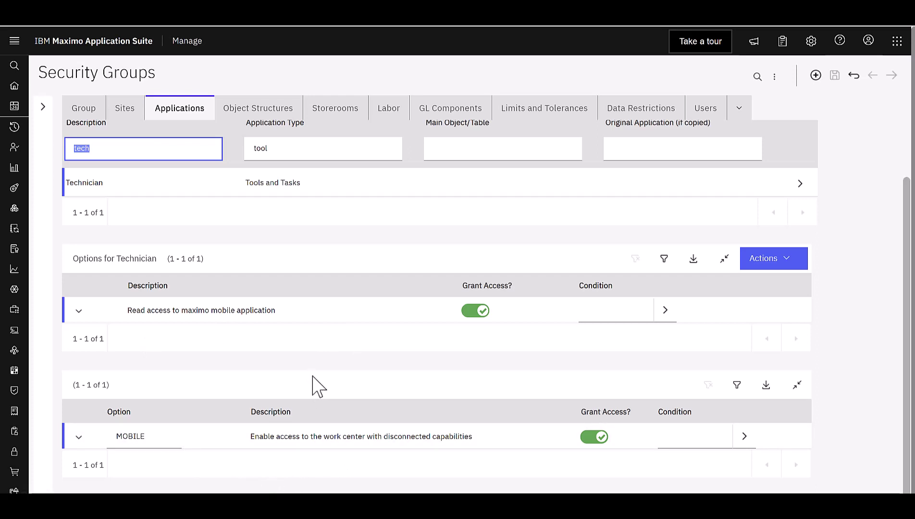
{"action": "scroll", "coordinate": [495, 336], "scroll_direction": "up", "scroll_amount": 2}
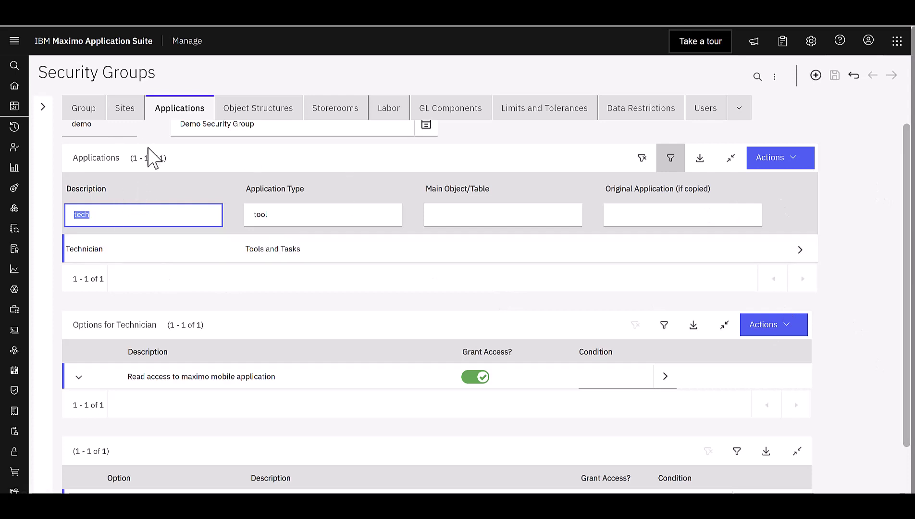
{"action": "scroll", "coordinate": [281, 285], "scroll_direction": "down", "scroll_amount": 2}
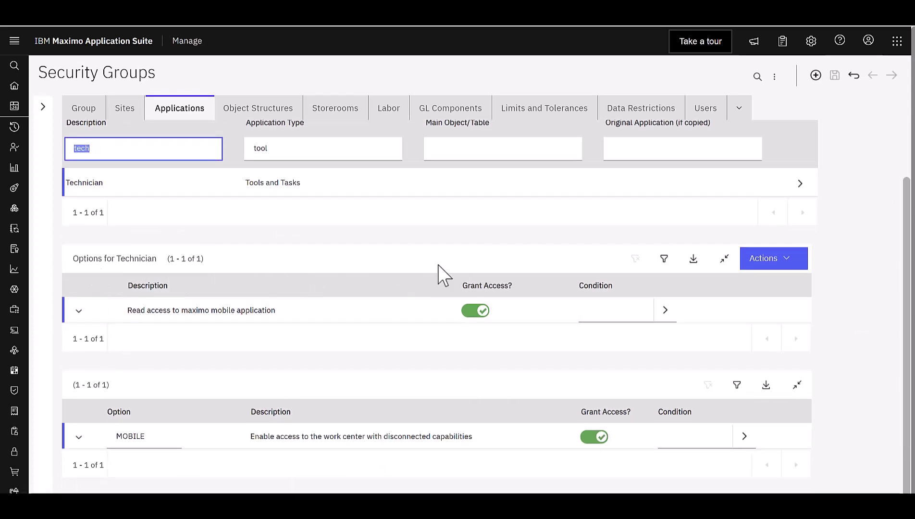
{"action": "left_click", "coordinate": [799, 267]}
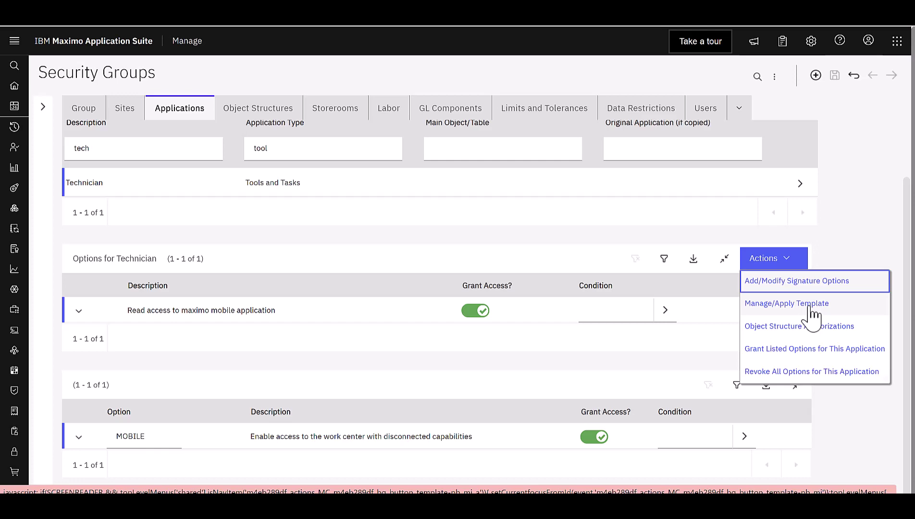
- Open Object Structure Authorizations for Technician and browse its 23 object structures
{"action": "left_click", "coordinate": [788, 331]}
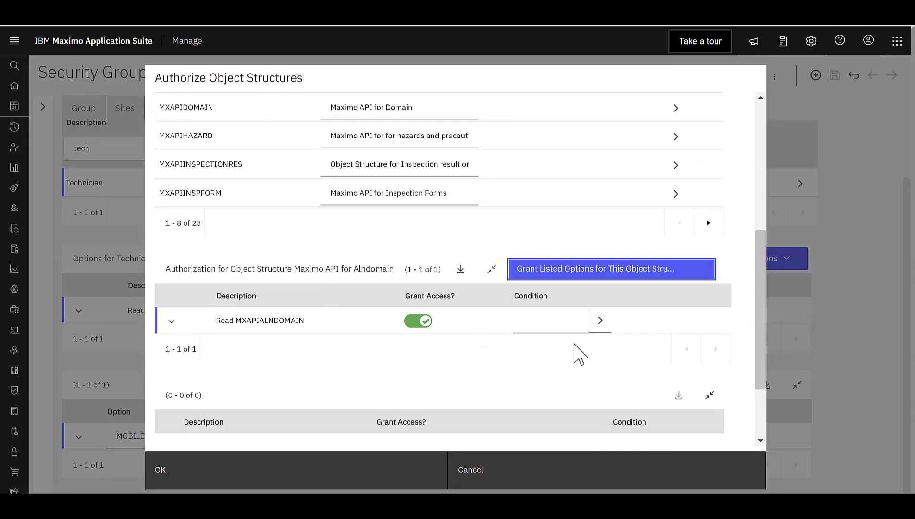
{"action": "scroll", "coordinate": [582, 377], "scroll_direction": "up", "scroll_amount": 6}
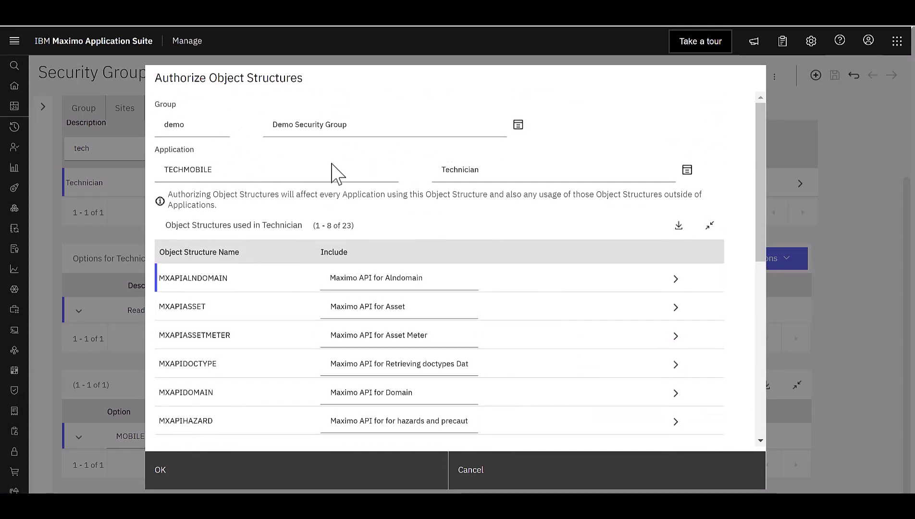
{"action": "scroll", "coordinate": [338, 182], "scroll_direction": "down", "scroll_amount": 3}
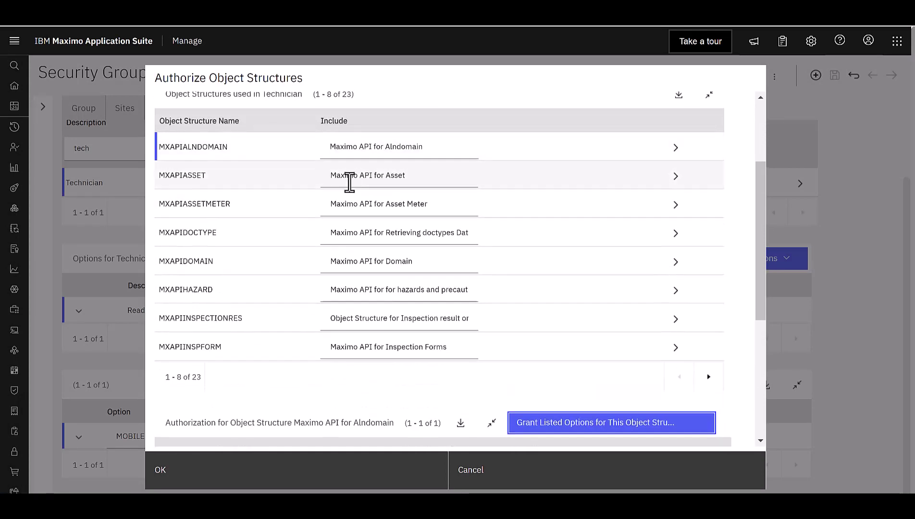
{"action": "scroll", "coordinate": [349, 182], "scroll_direction": "up", "scroll_amount": 2}
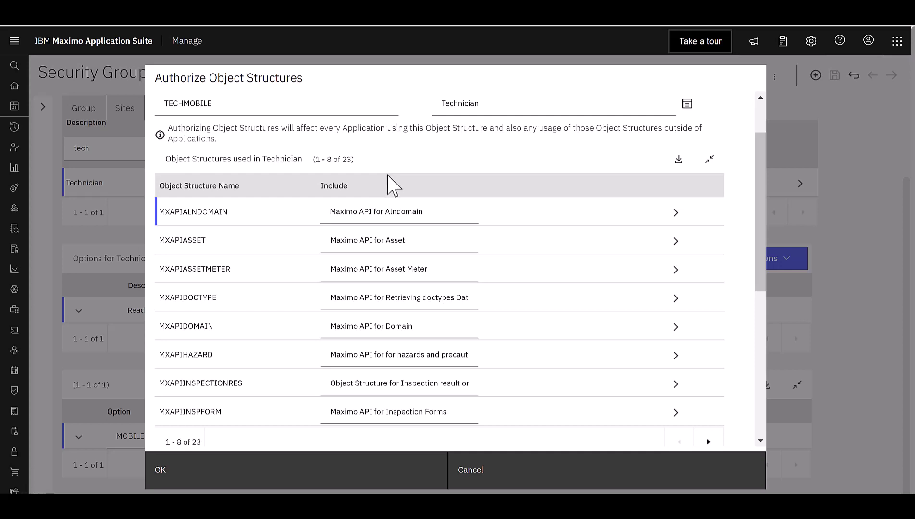
{"action": "scroll", "coordinate": [340, 240], "scroll_direction": "down", "scroll_amount": 2}
{"action": "scroll", "coordinate": [339, 240], "scroll_direction": "down", "scroll_amount": 2}
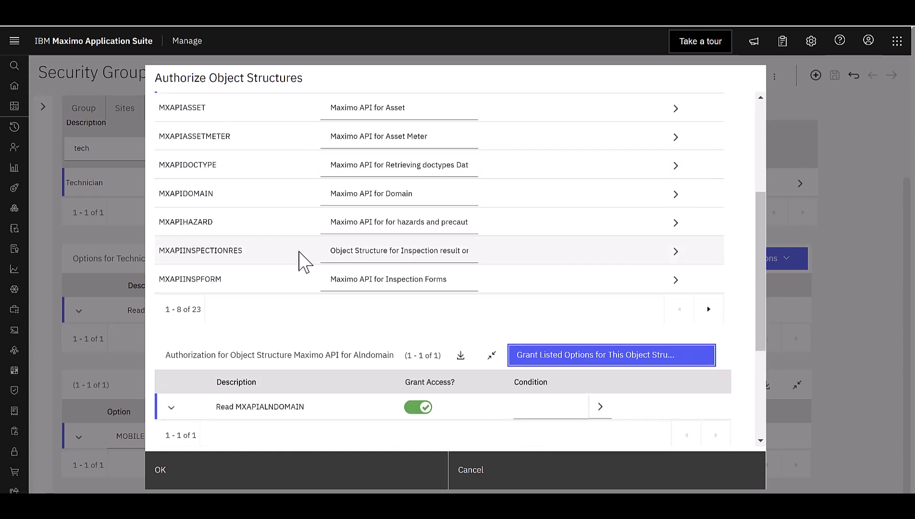
- Page through to entries 17 - 23 and select MXAPITOOLITEM to show its authorizations
{"action": "left_click", "coordinate": [708, 310]}
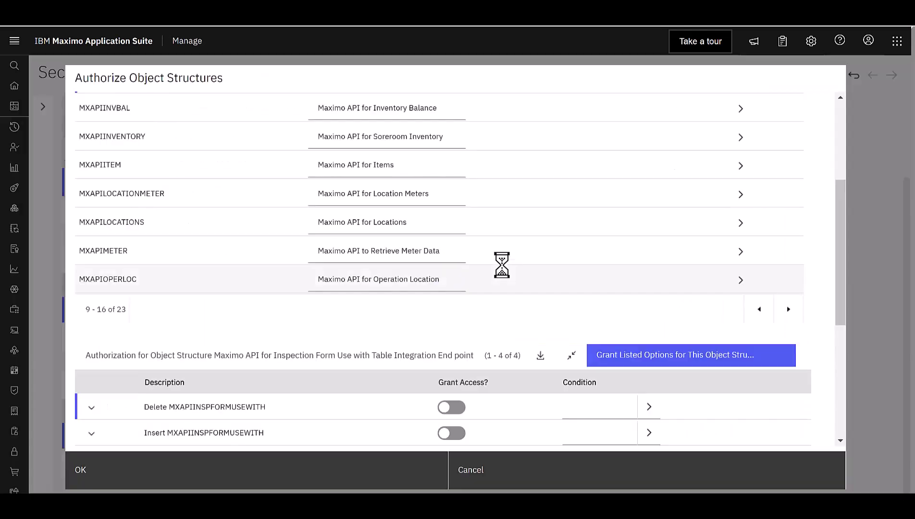
{"action": "scroll", "coordinate": [198, 347], "scroll_direction": "down", "scroll_amount": 4}
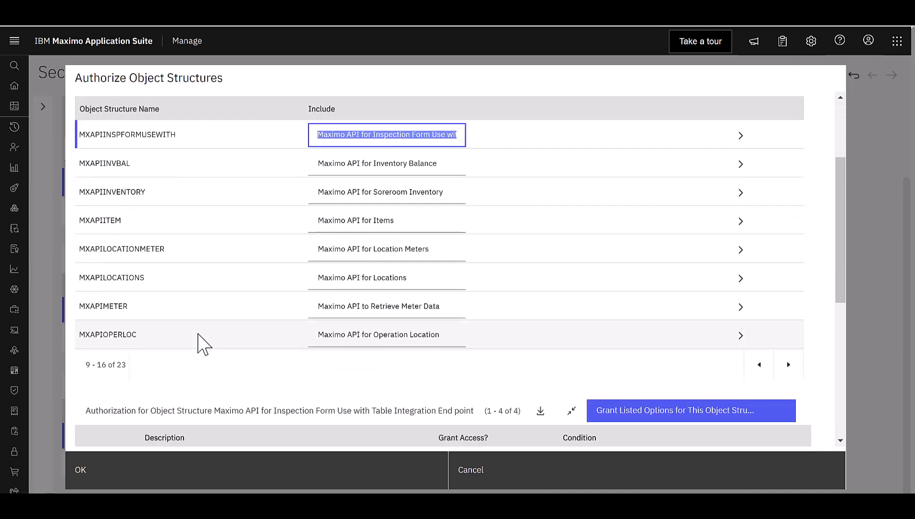
{"action": "left_click", "coordinate": [788, 365]}
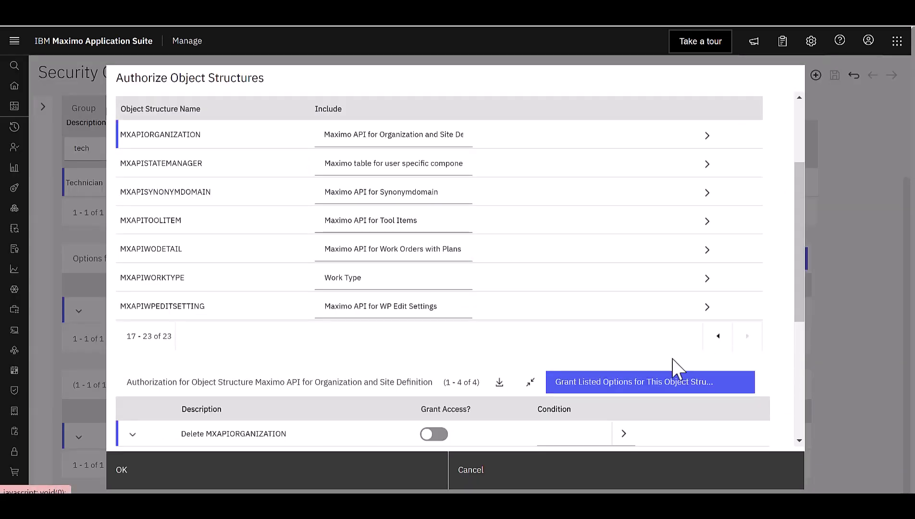
{"action": "left_click", "coordinate": [259, 293]}
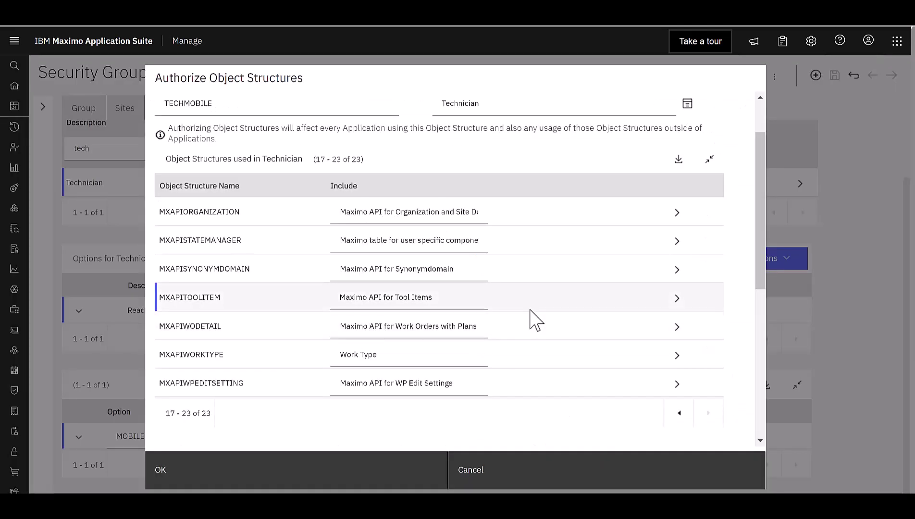
{"action": "scroll", "coordinate": [758, 249], "scroll_direction": "down", "scroll_amount": 1}
{"action": "scroll", "coordinate": [766, 286], "scroll_direction": "down", "scroll_amount": 6}
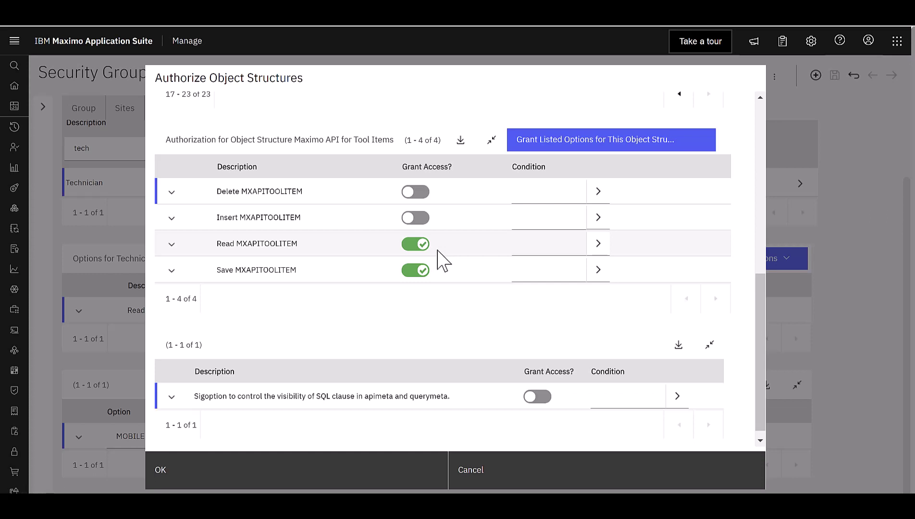
{"action": "scroll", "coordinate": [442, 264], "scroll_direction": "up", "scroll_amount": 5}
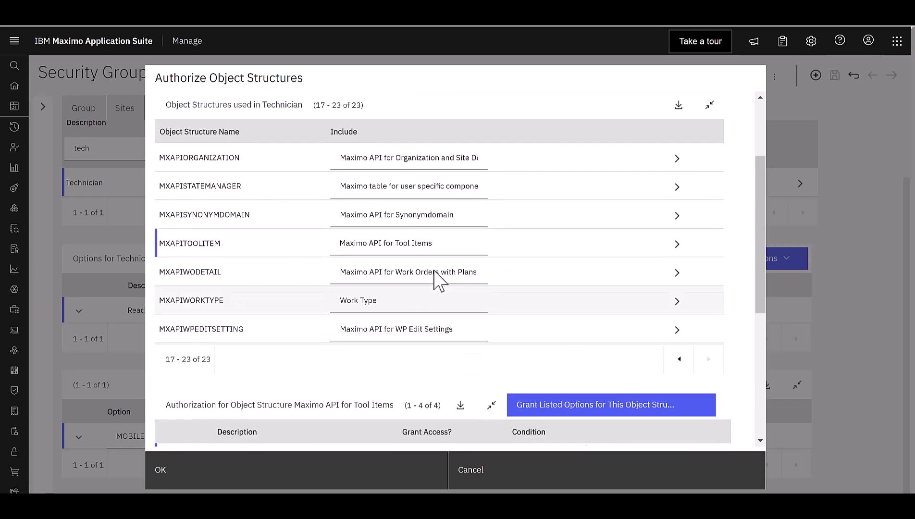
{"action": "scroll", "coordinate": [327, 267], "scroll_direction": "down", "scroll_amount": 4}
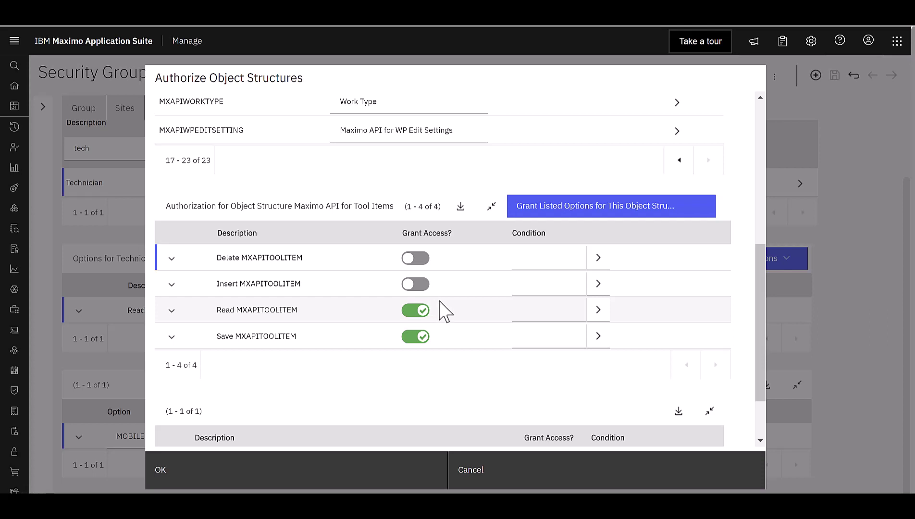
{"action": "scroll", "coordinate": [445, 312], "scroll_direction": "down", "scroll_amount": 2}
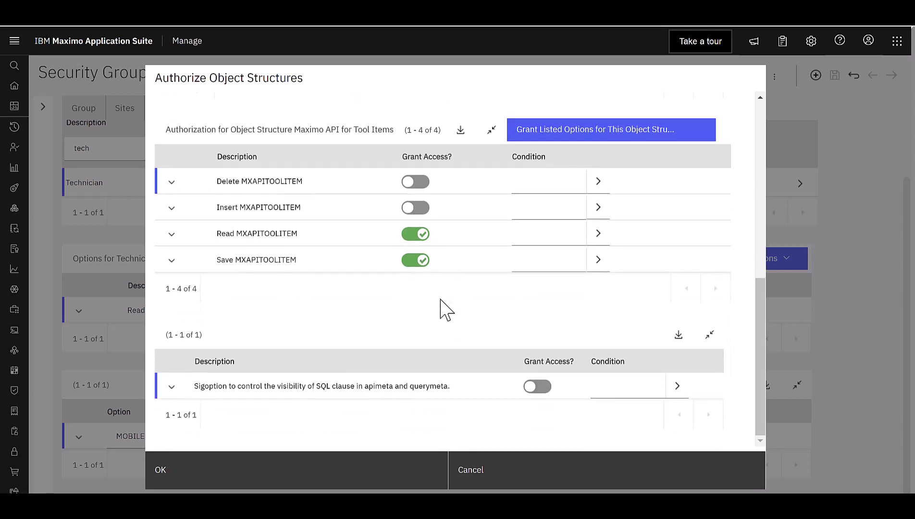
{"action": "scroll", "coordinate": [445, 311], "scroll_direction": "up", "scroll_amount": 2}
{"action": "scroll", "coordinate": [441, 300], "scroll_direction": "up", "scroll_amount": 8}
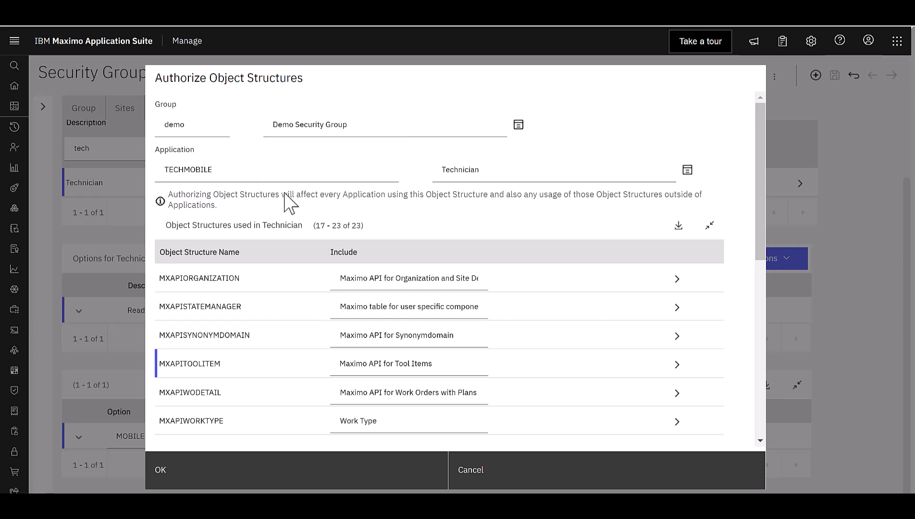
{"action": "scroll", "coordinate": [490, 255], "scroll_direction": "down", "scroll_amount": 5}
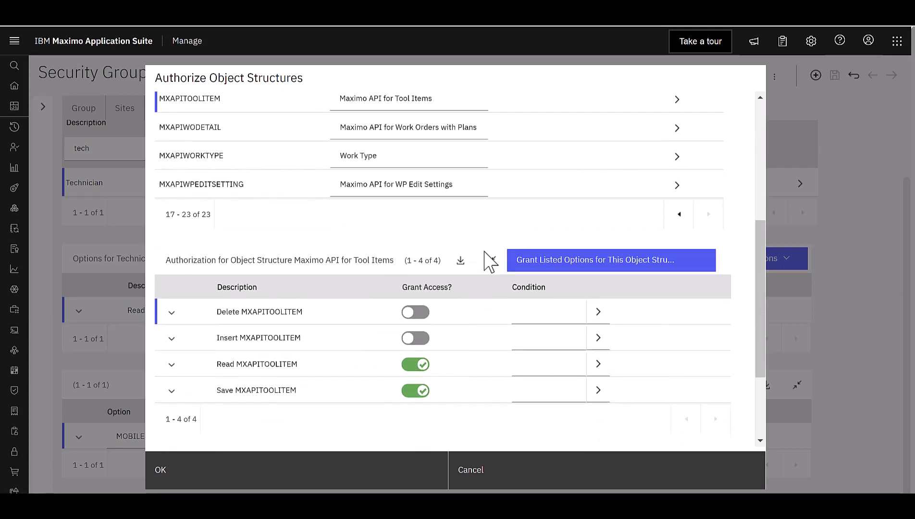
{"action": "scroll", "coordinate": [490, 262], "scroll_direction": "down", "scroll_amount": 3}
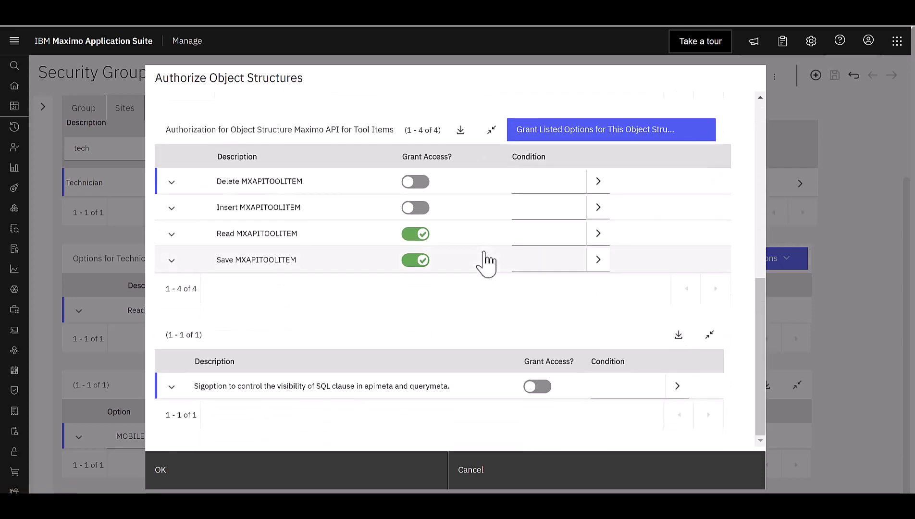
{"action": "scroll", "coordinate": [488, 259], "scroll_direction": "up", "scroll_amount": 8}
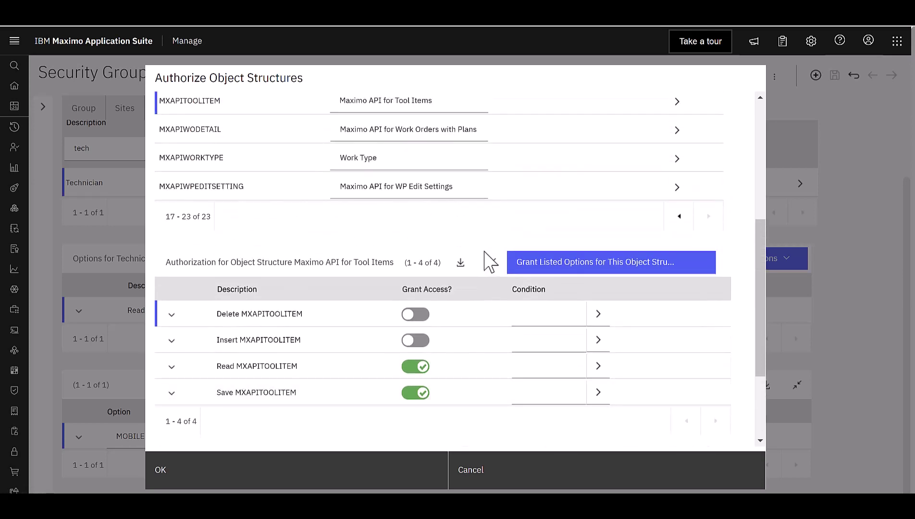